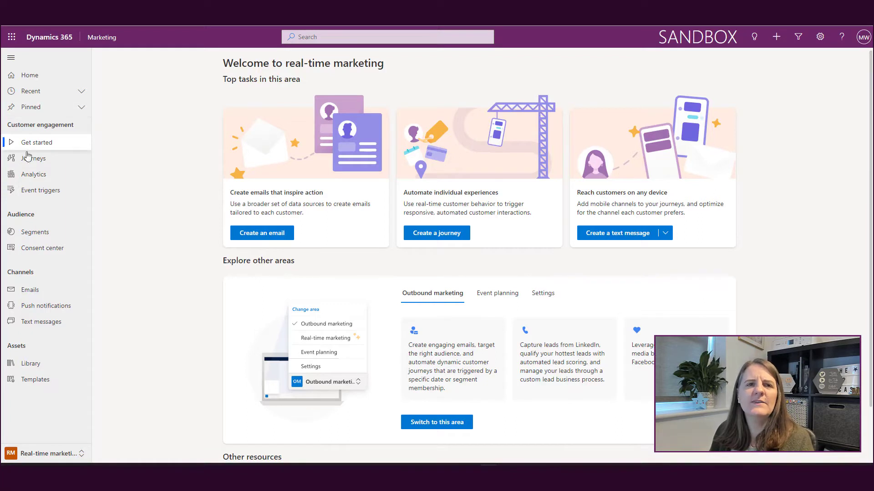
# - Open the Analytics report and let its KPI cards, Journeys table and participation chart load
pyautogui.click(32, 177)
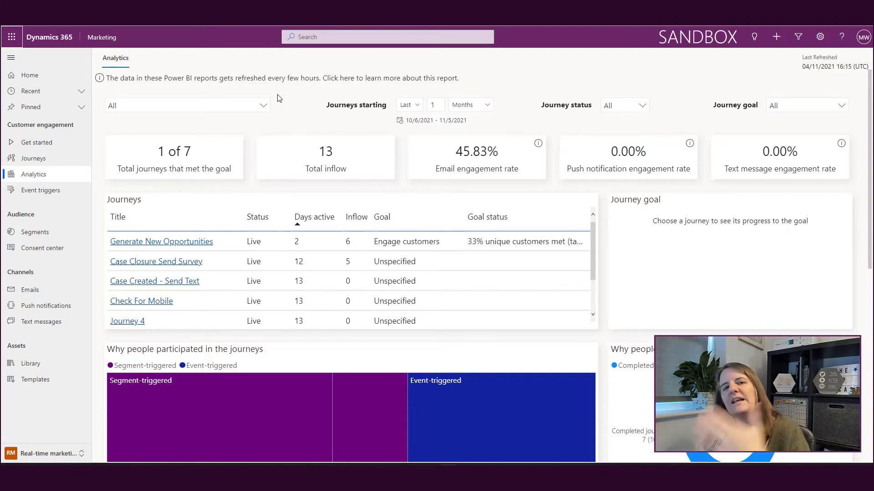
pyautogui.click(257, 106)
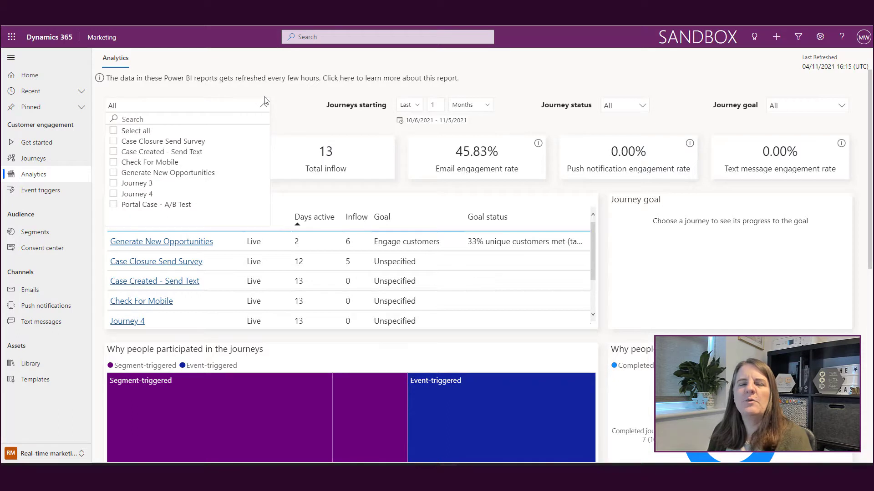
pyautogui.click(291, 97)
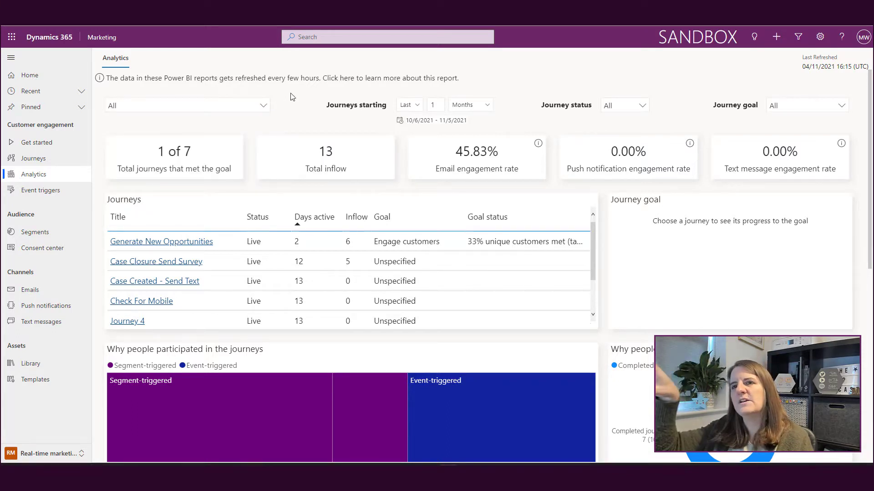
pyautogui.click(263, 106)
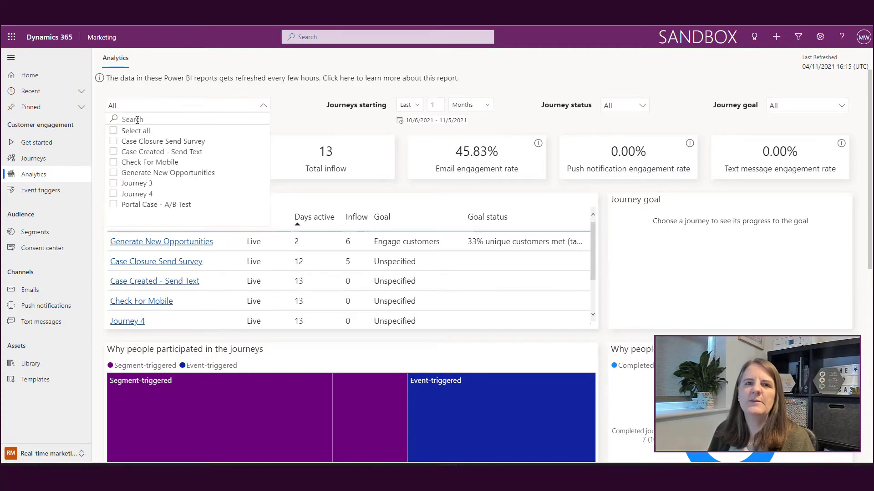
pyautogui.click(113, 174)
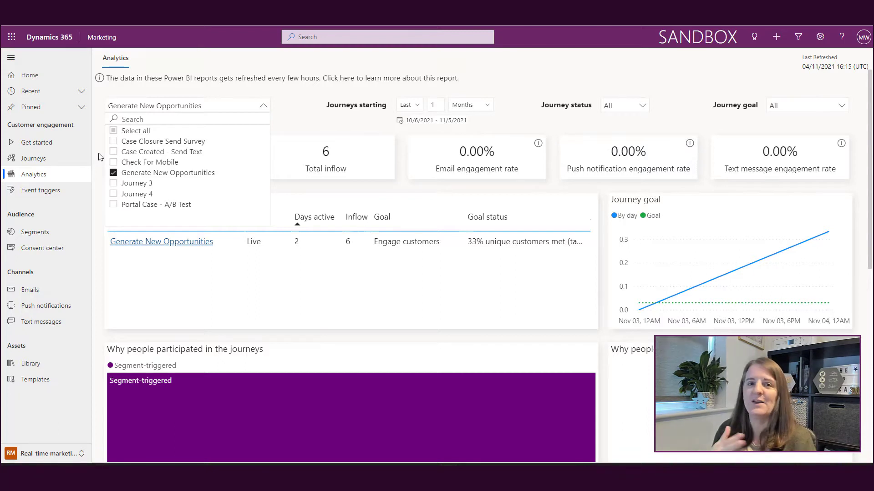
pyautogui.click(114, 142)
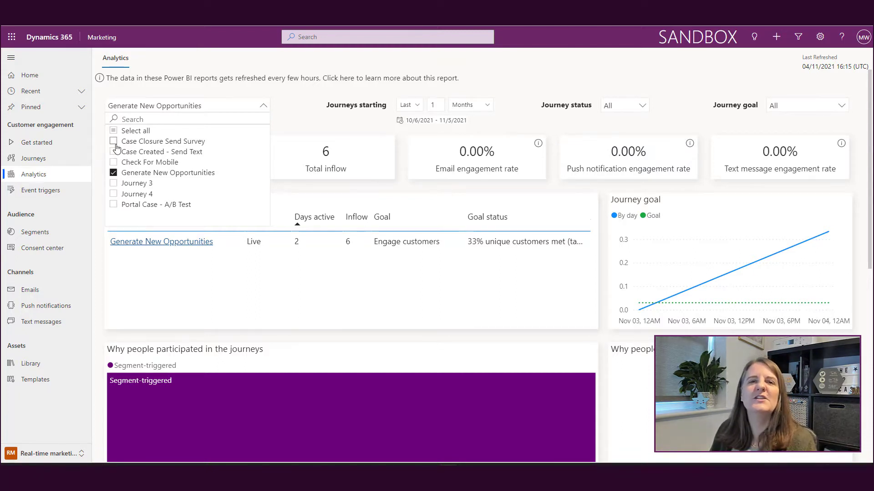
pyautogui.click(114, 152)
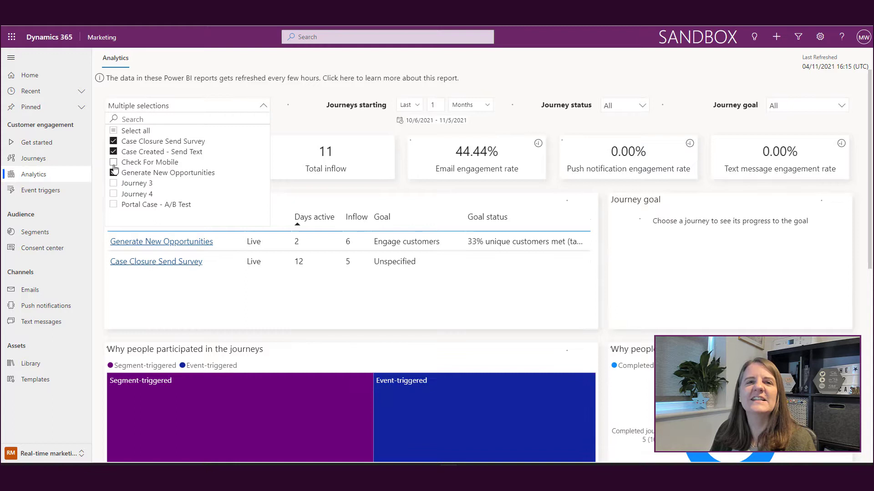
pyautogui.click(114, 131)
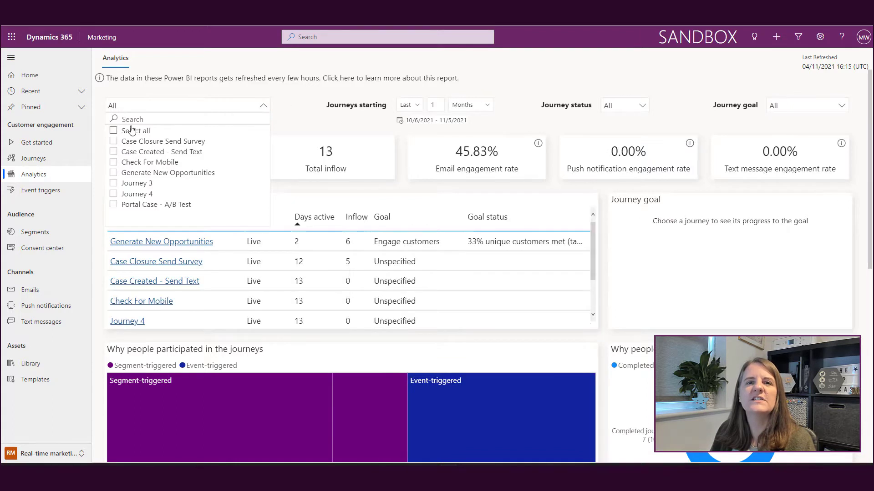
pyautogui.click(301, 113)
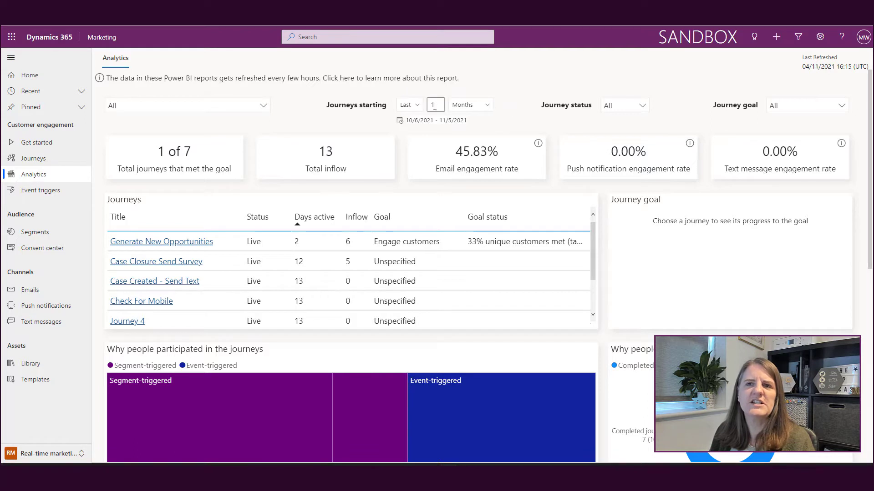
# - Look through the Last and Months date choices, then show the Journey status filter options
pyautogui.click(414, 106)
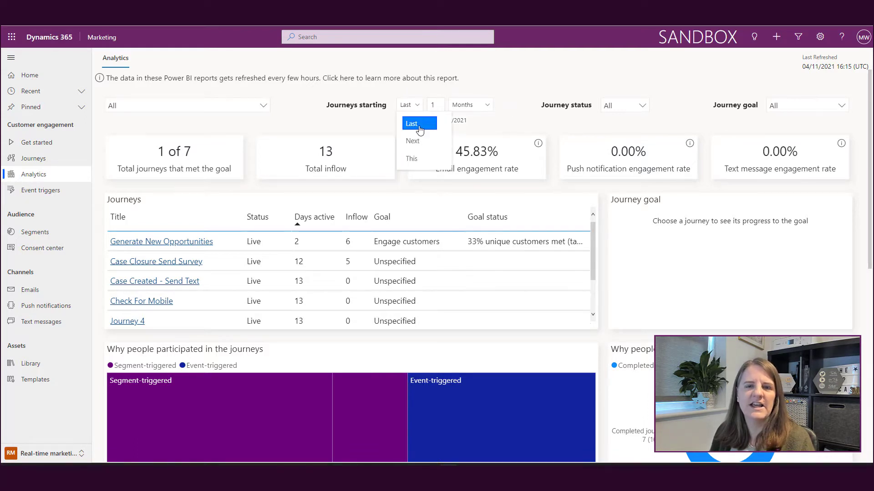
pyautogui.click(484, 106)
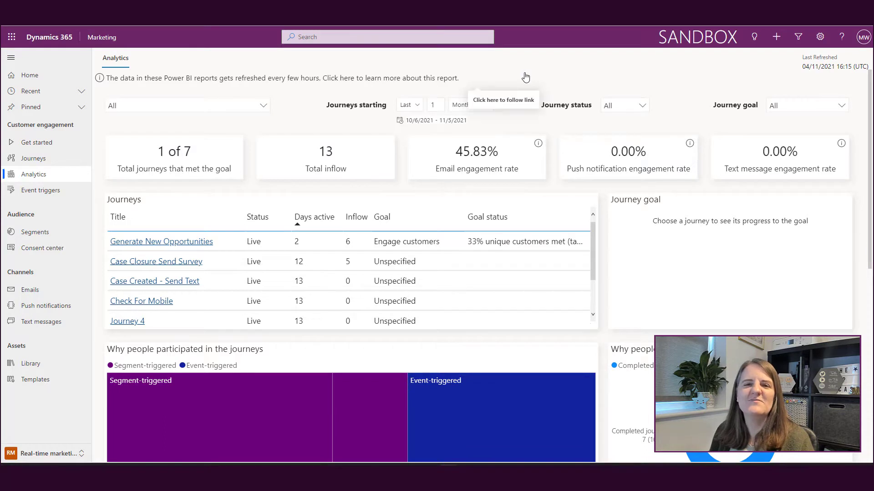
pyautogui.click(640, 106)
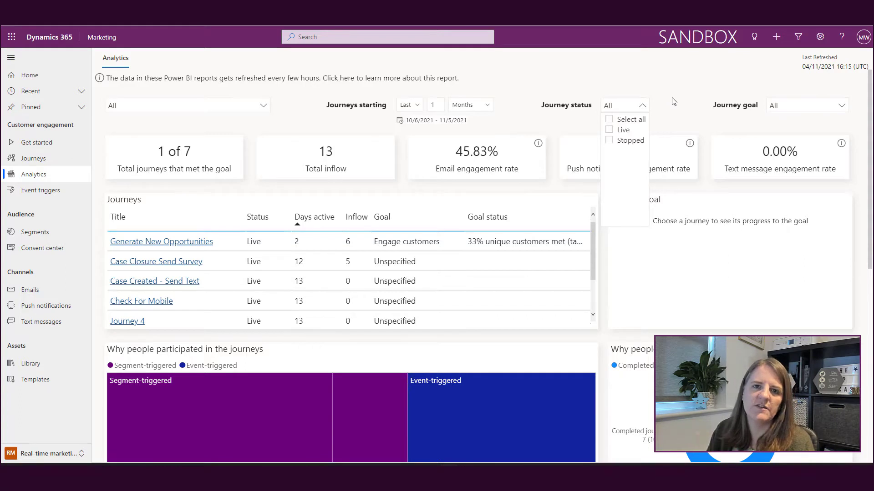
pyautogui.click(622, 130)
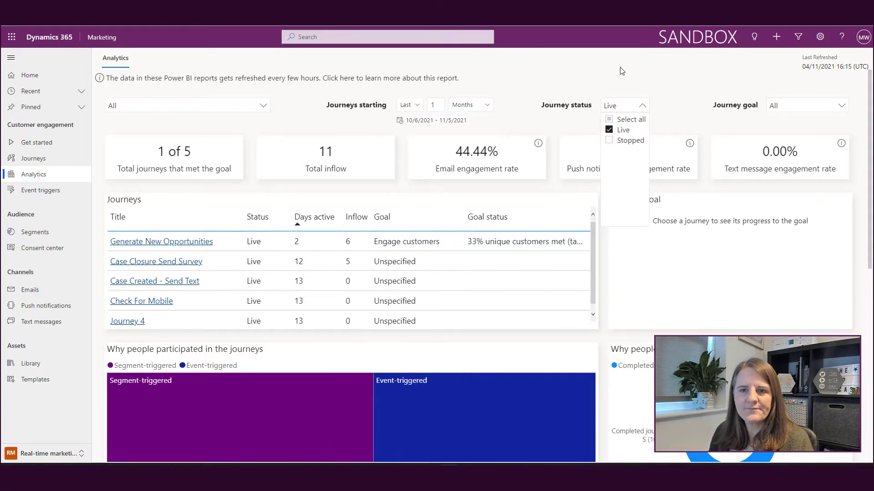
pyautogui.click(614, 140)
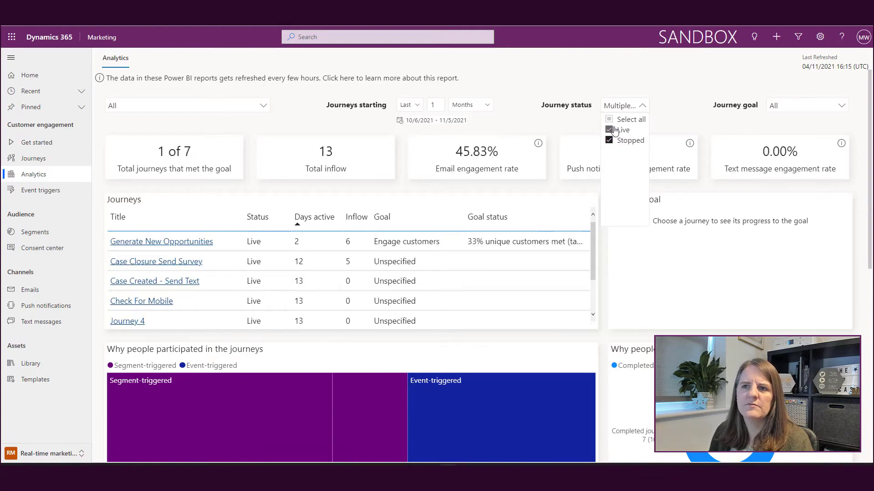
pyautogui.click(614, 129)
pyautogui.click(610, 120)
pyautogui.click(687, 89)
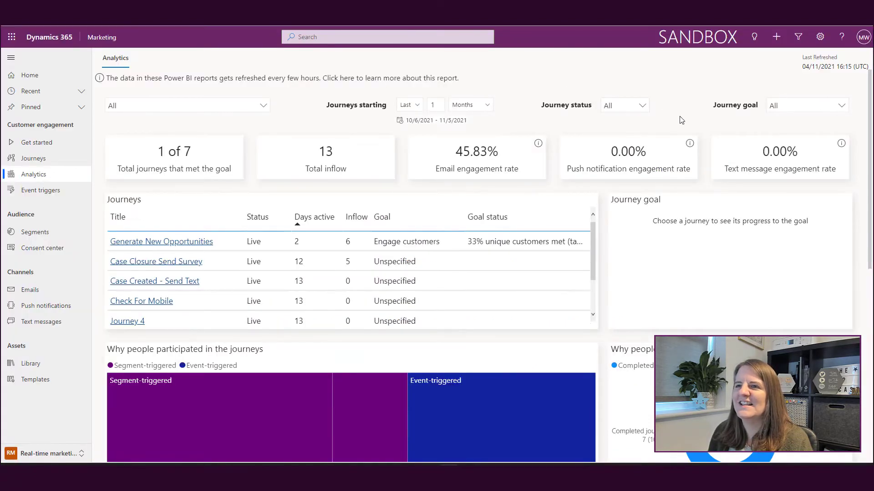
pyautogui.click(643, 116)
pyautogui.click(642, 129)
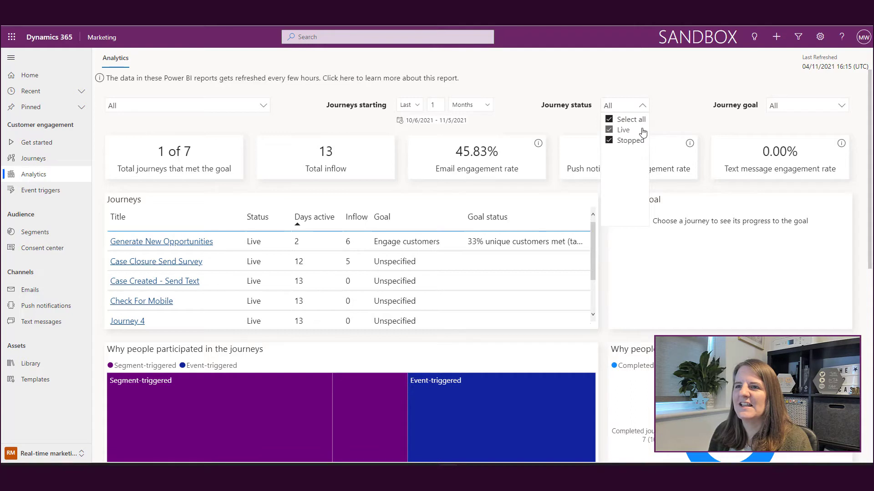
pyautogui.click(668, 114)
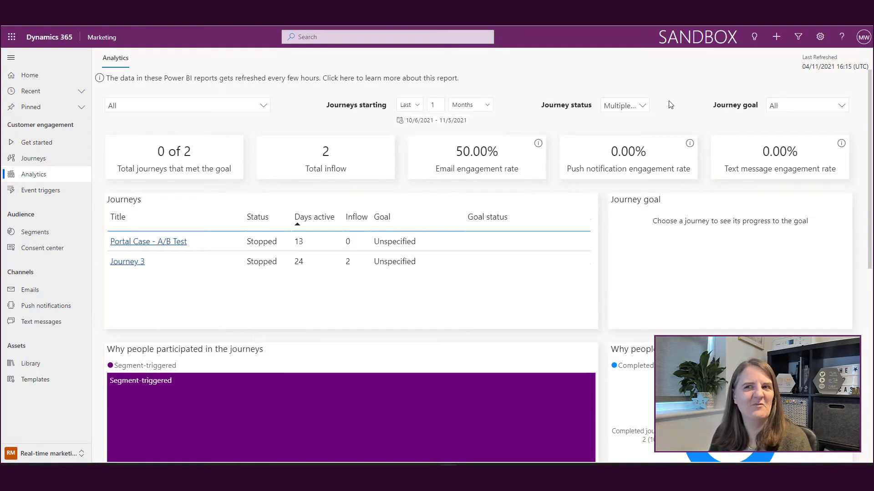
pyautogui.click(821, 110)
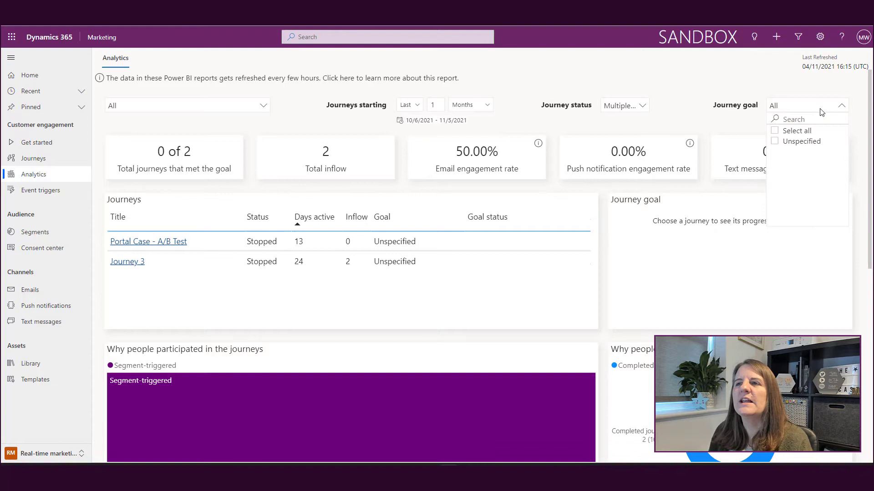
pyautogui.click(641, 106)
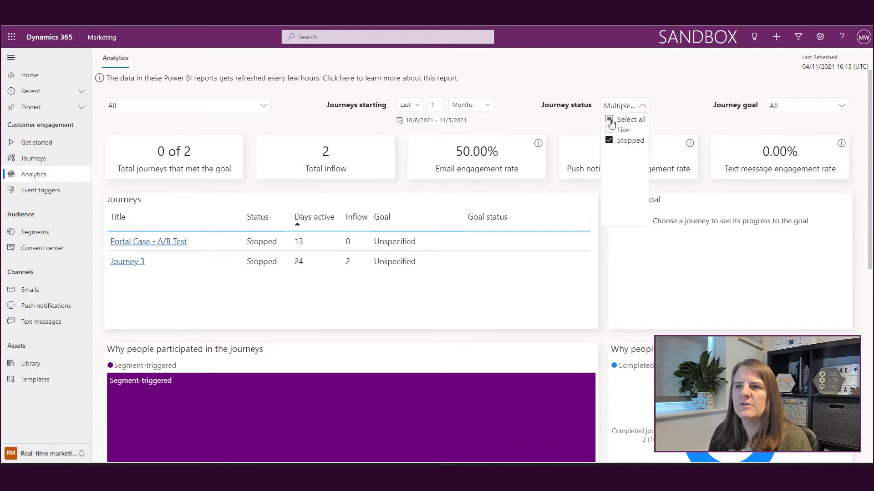
pyautogui.click(610, 120)
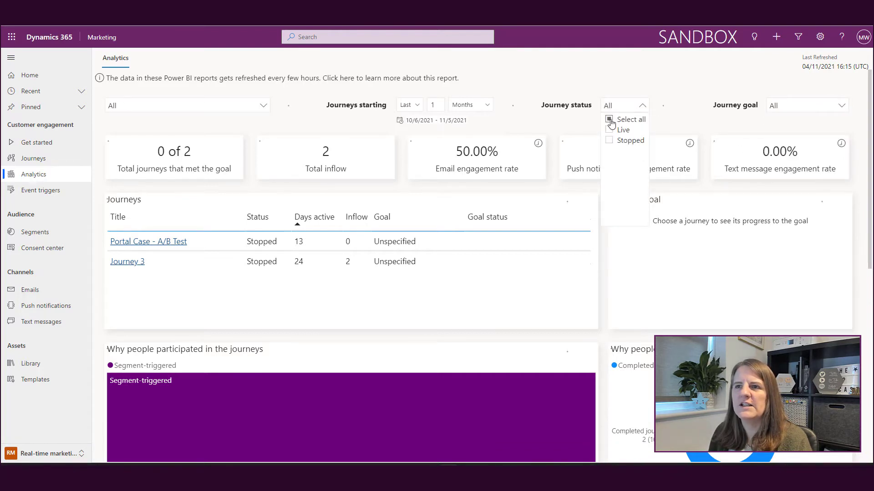
# - Filter the report to Unspecified, then Engage customers goals, and return the Journey goal filter to All
pyautogui.click(841, 107)
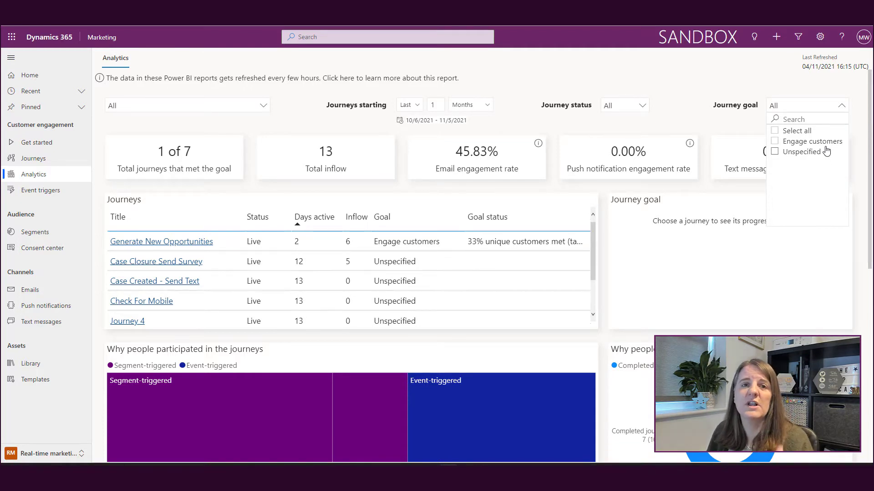
pyautogui.click(801, 151)
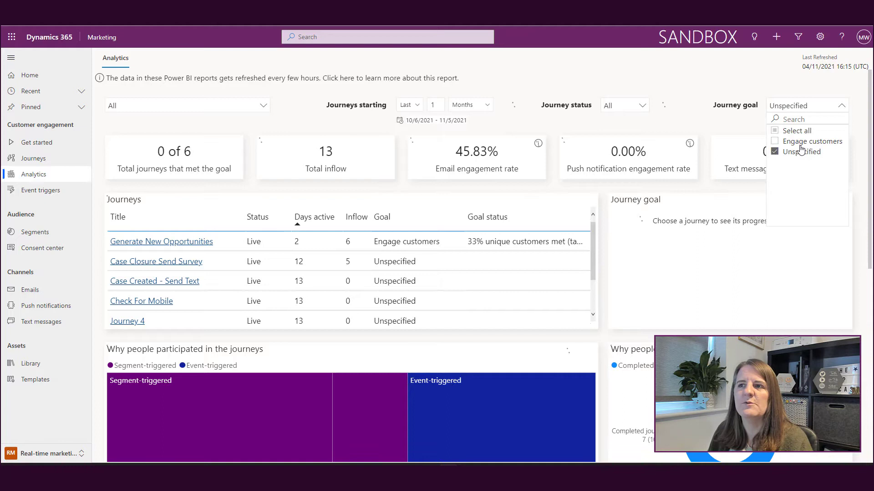
pyautogui.click(774, 142)
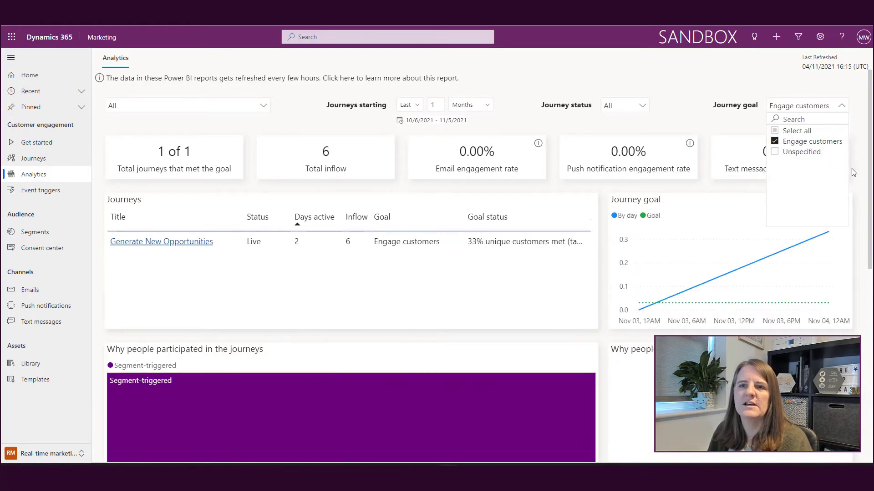
pyautogui.click(775, 141)
pyautogui.click(688, 103)
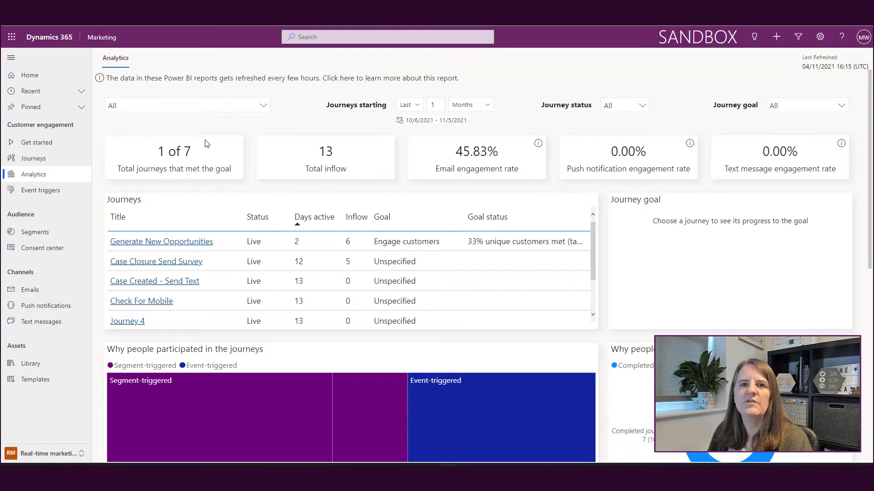
pyautogui.scroll(-2, 248, 128)
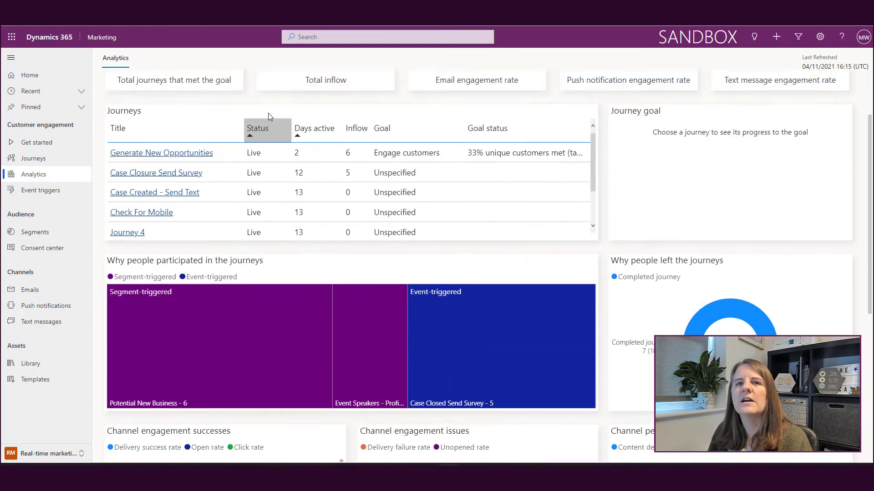
pyautogui.scroll(2, 253, 132)
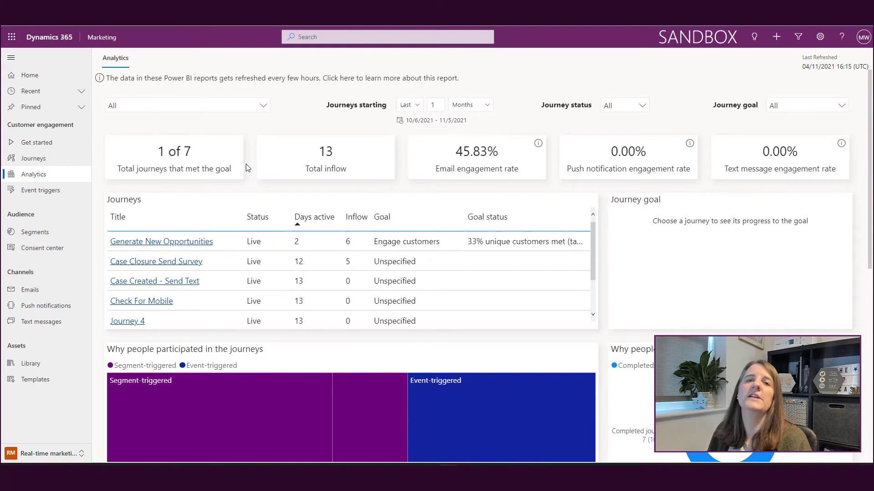
pyautogui.click(837, 108)
pyautogui.click(775, 142)
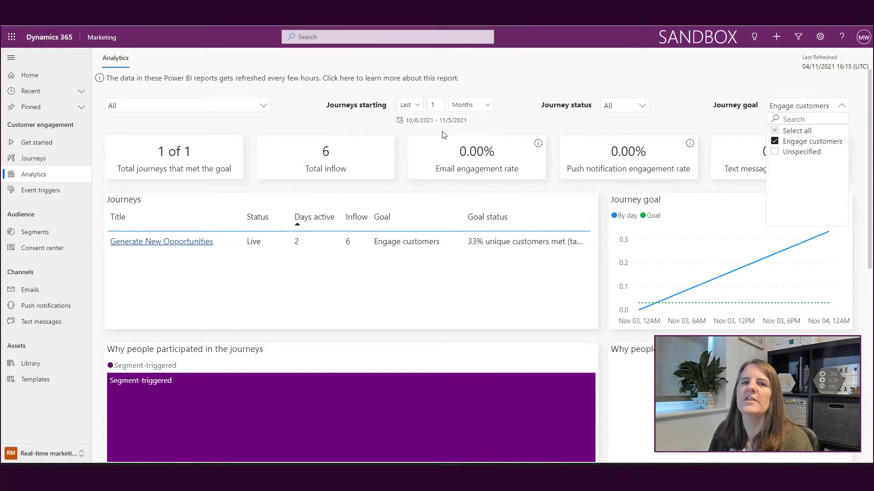
pyautogui.click(775, 142)
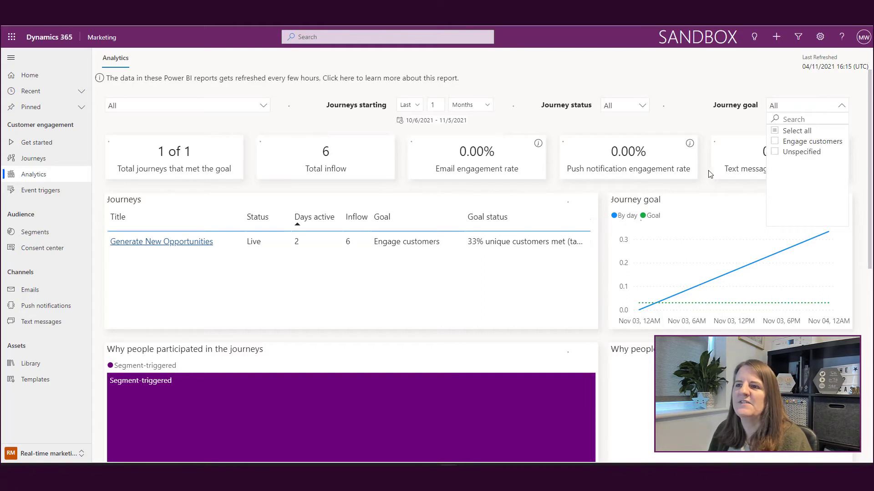
pyautogui.click(546, 134)
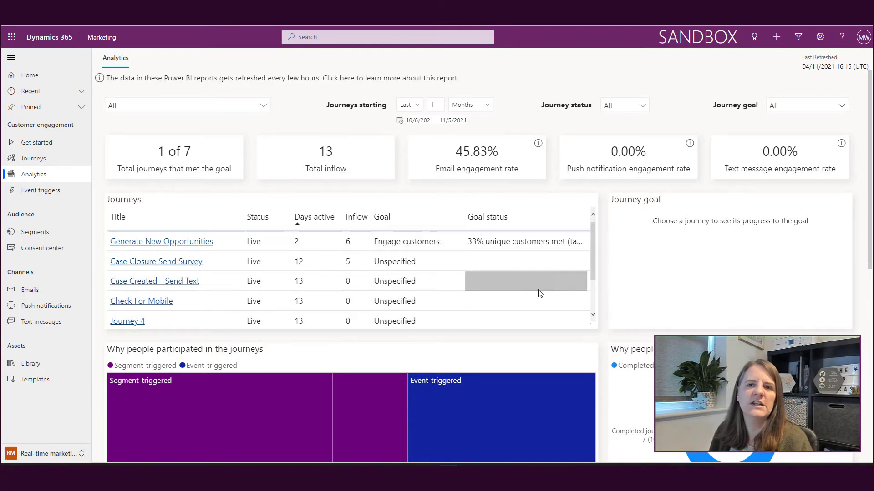
pyautogui.scroll(-1, 544, 287)
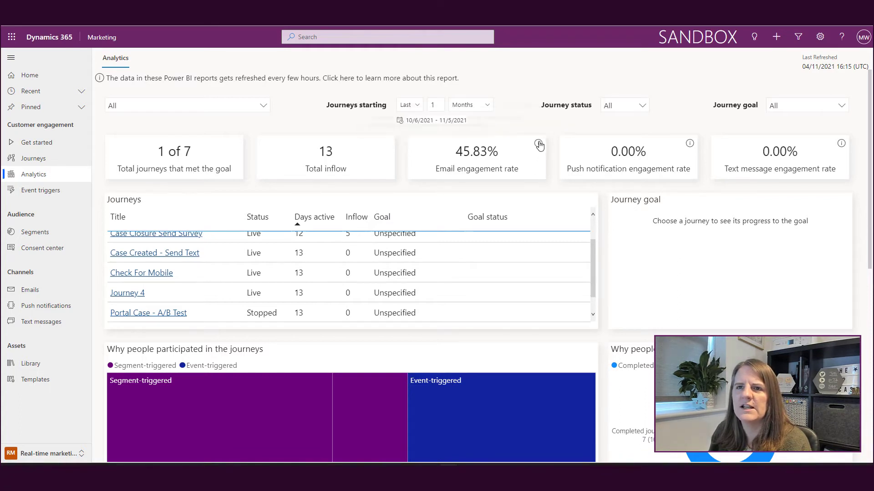
pyautogui.moveTo(539, 145)
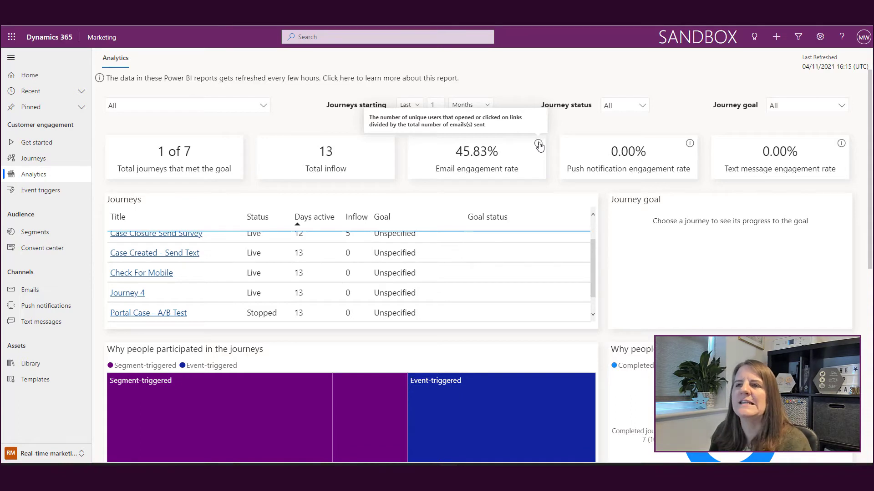
pyautogui.moveTo(691, 145)
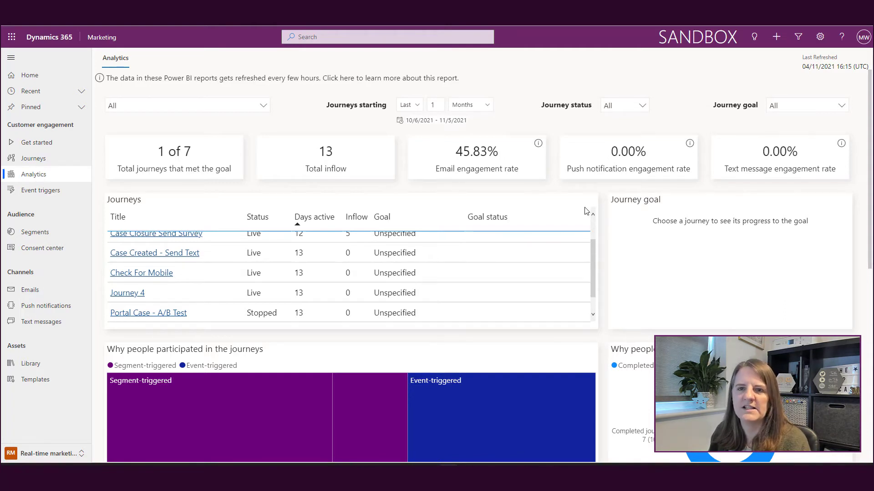
pyautogui.scroll(2, 519, 243)
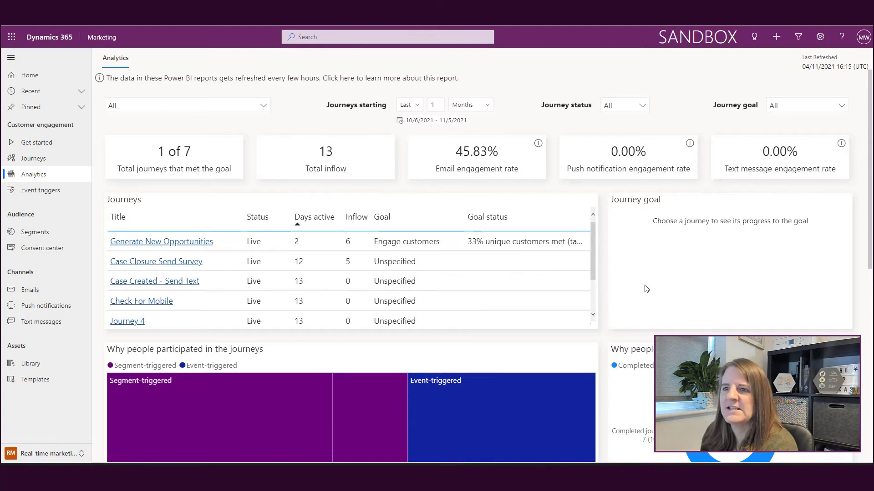
pyautogui.click(428, 247)
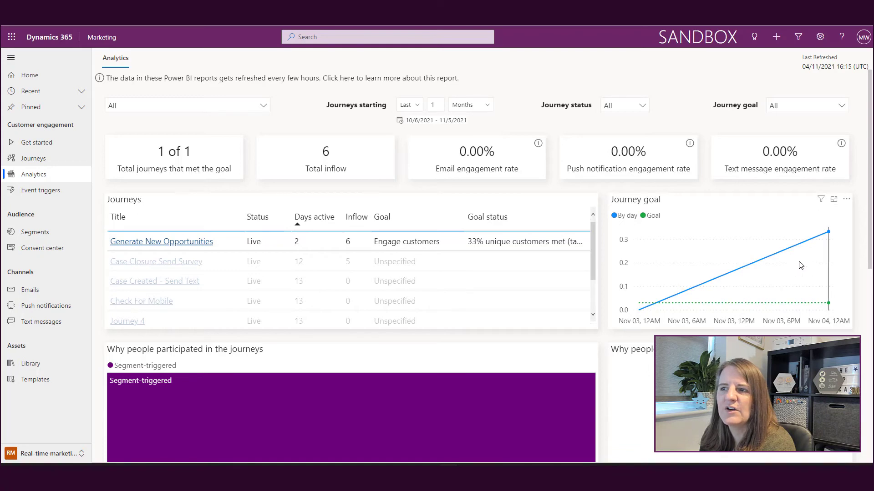
pyautogui.moveTo(844, 237)
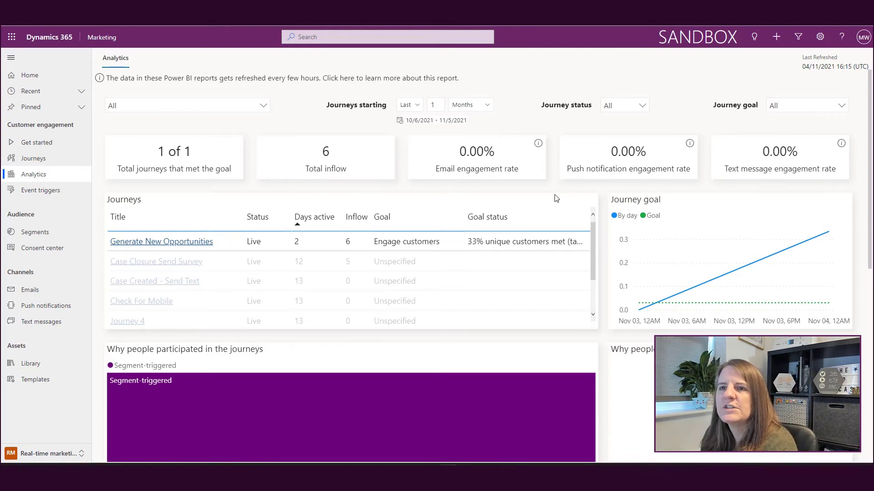
pyautogui.click(227, 243)
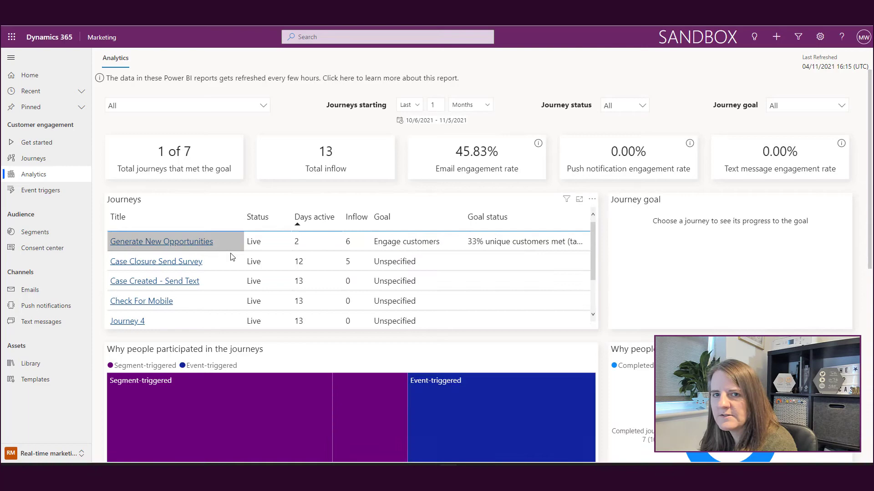
# - Scroll down to the Channel engagement charts and the A/B test table at the bottom
pyautogui.scroll(-3, 143, 294)
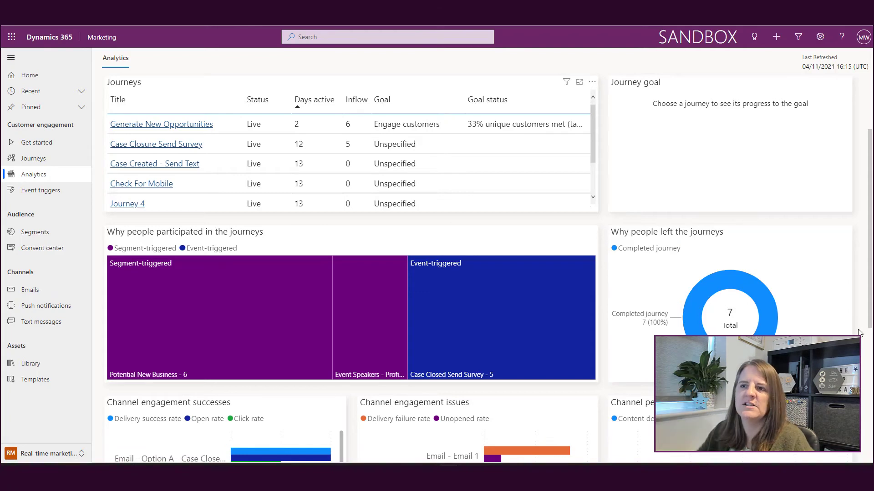
pyautogui.scroll(-5, 859, 333)
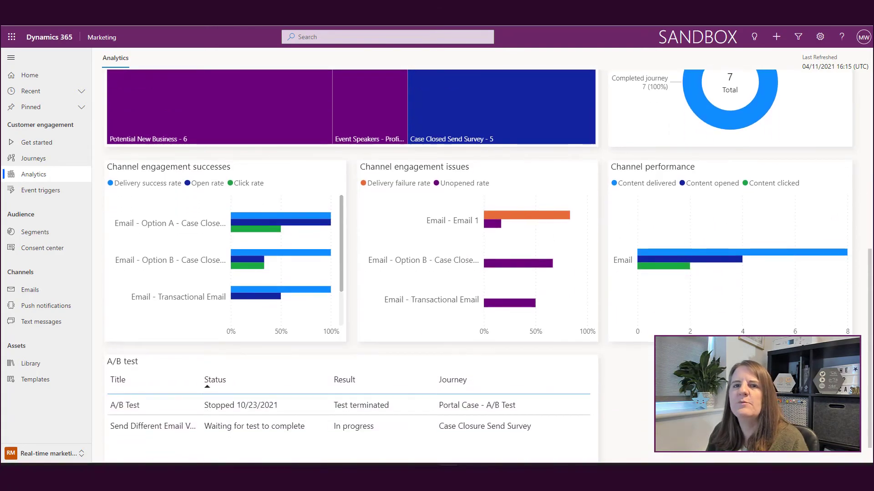
pyautogui.scroll(-1, 489, 266)
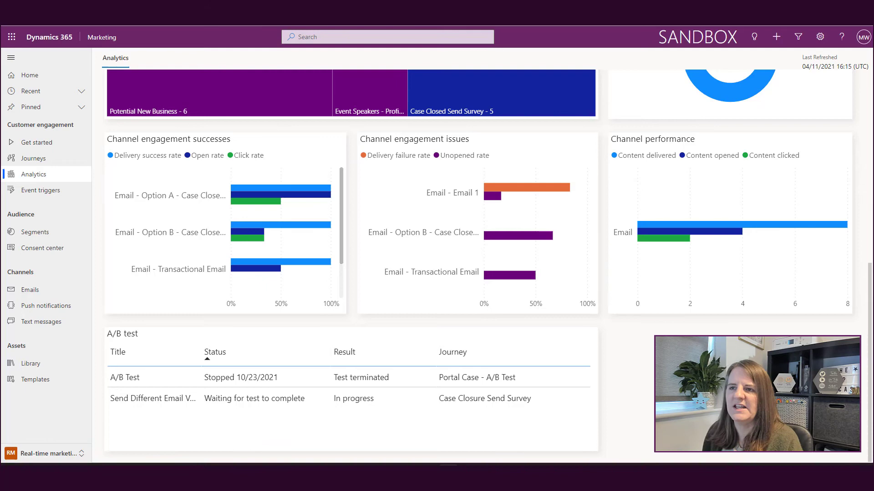
# - Scroll back up to the report's filters, KPI cards and Journeys list
pyautogui.scroll(10, 489, 264)
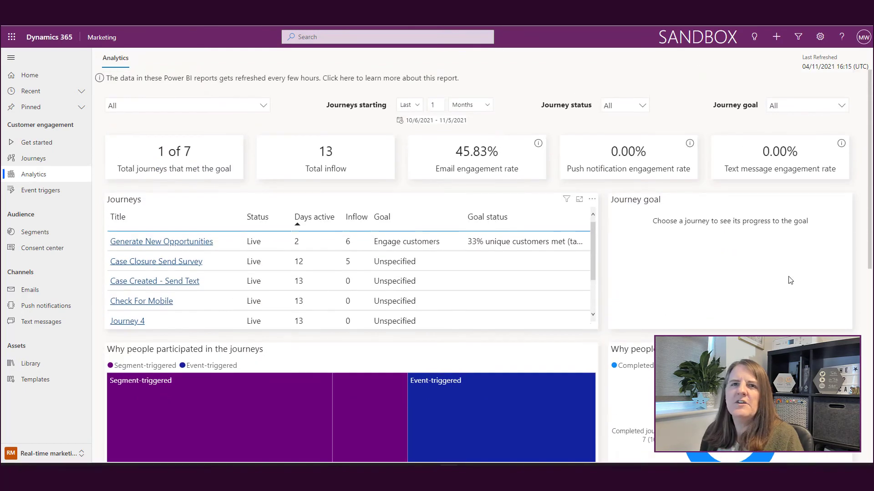